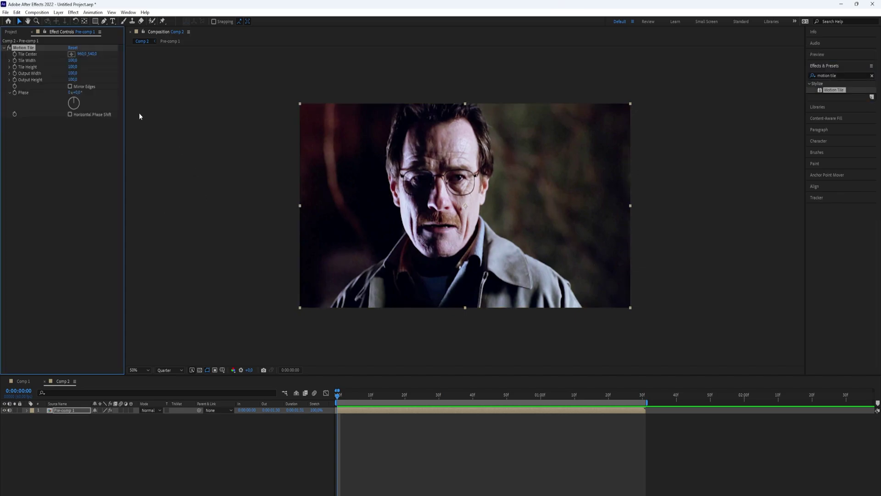
- Set the Motion Tile output width to 400 and enable Mirror Edges
click(73, 74)
text(400)
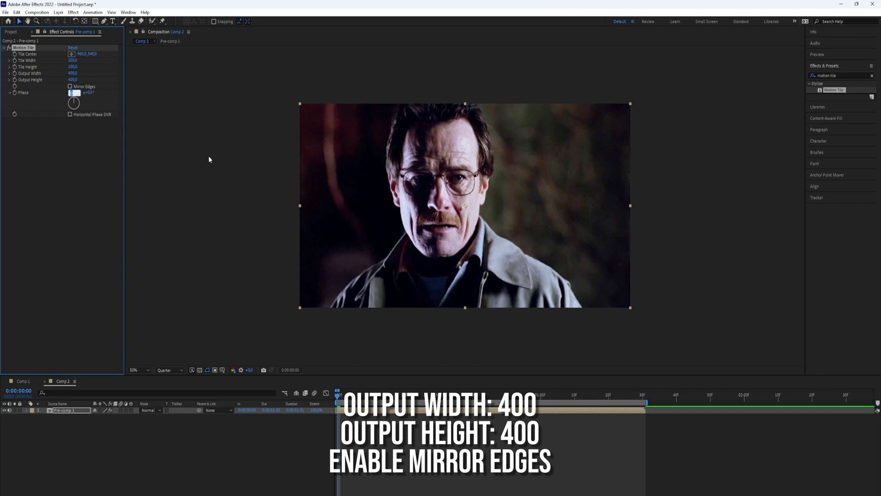
click(69, 86)
text(wave warp)
- Apply Wave Warp to the pre-comp with Smooth Noise, height 450, width 120, direction 0
double_click(835, 90)
click(92, 128)
click(86, 202)
text(450)
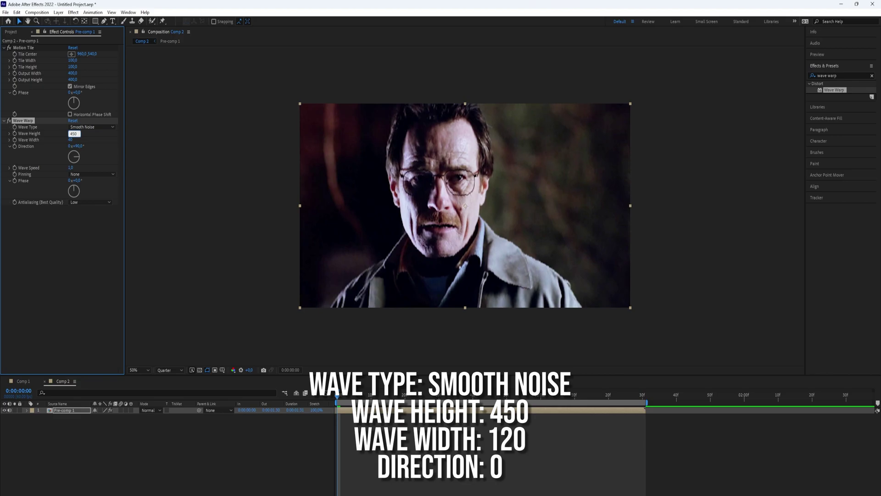
text(120)
key(Tab)
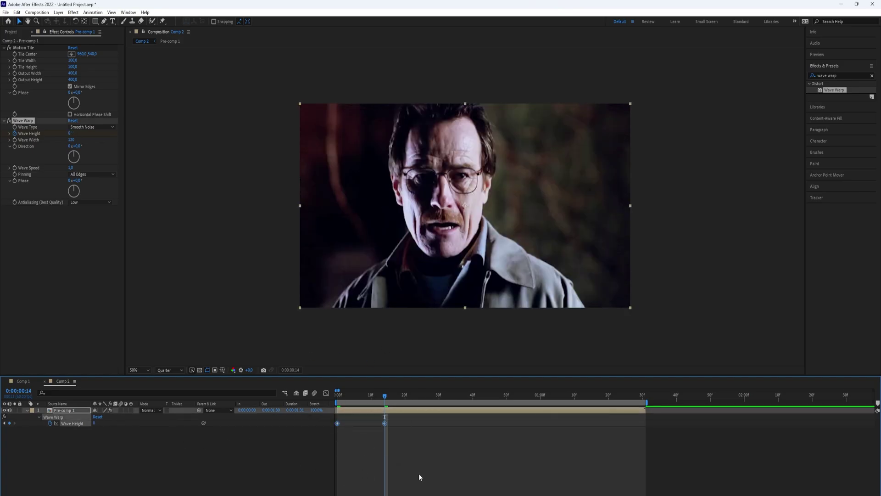
- Sharpen the Wave Height ease into frame 14 in the Graph Editor, then preview the glitch
click(327, 393)
drag(376, 414, 361, 413)
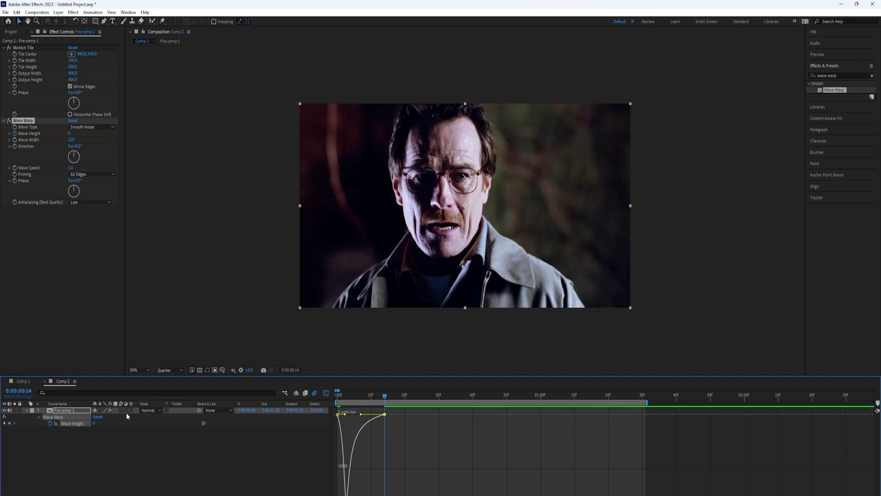
key(shift+F3)
key(space)
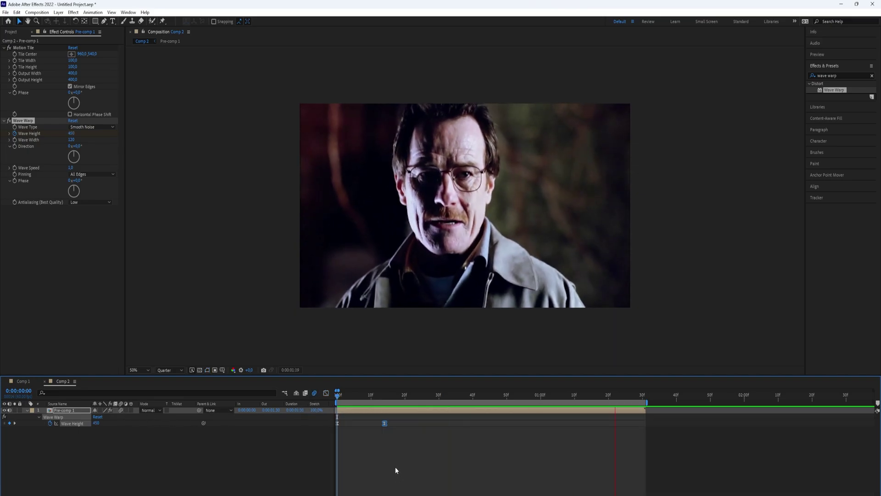